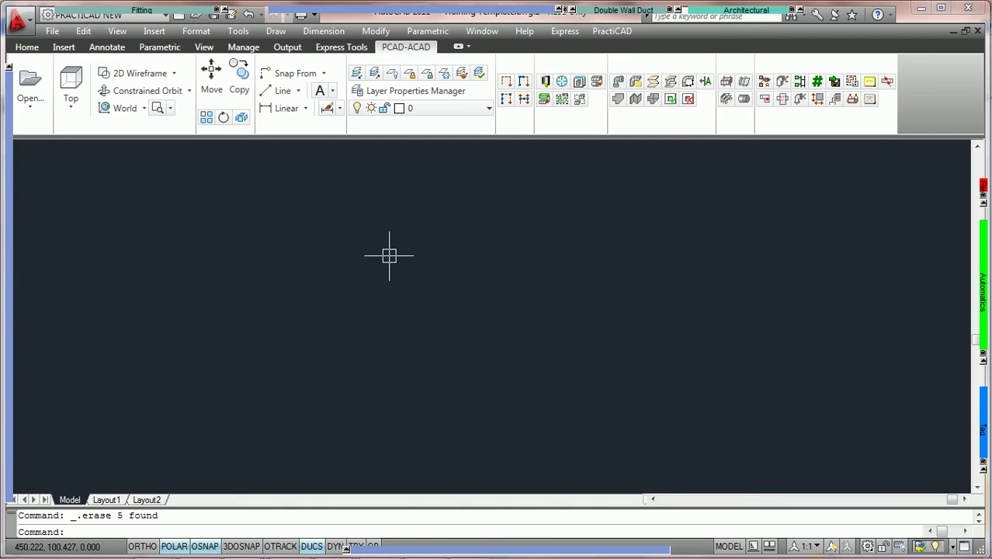
Start a new Rect Duct fitting and scroll its property list to the Acoustic liner setting.
{"action": "left_click", "coordinate": [139, 11]}
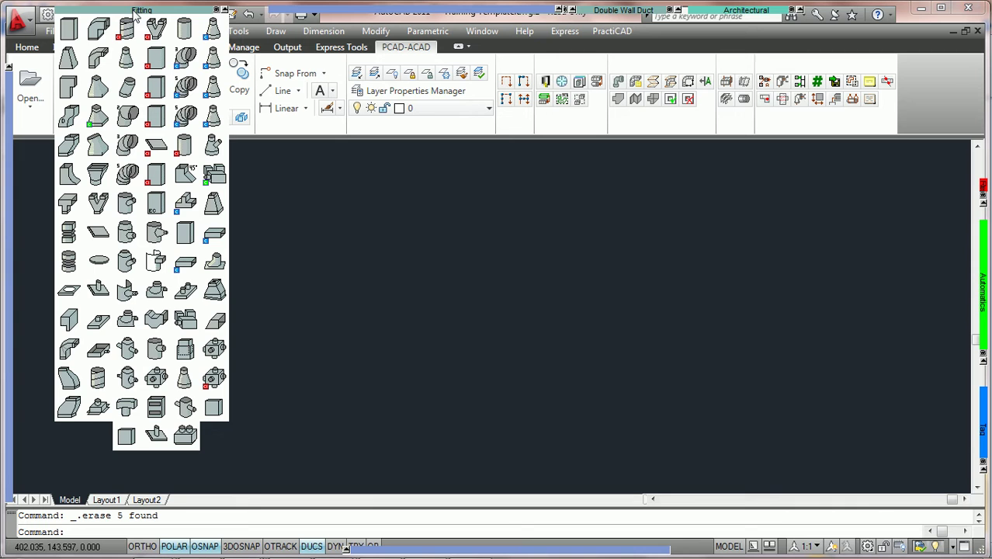
{"action": "left_click", "coordinate": [70, 29]}
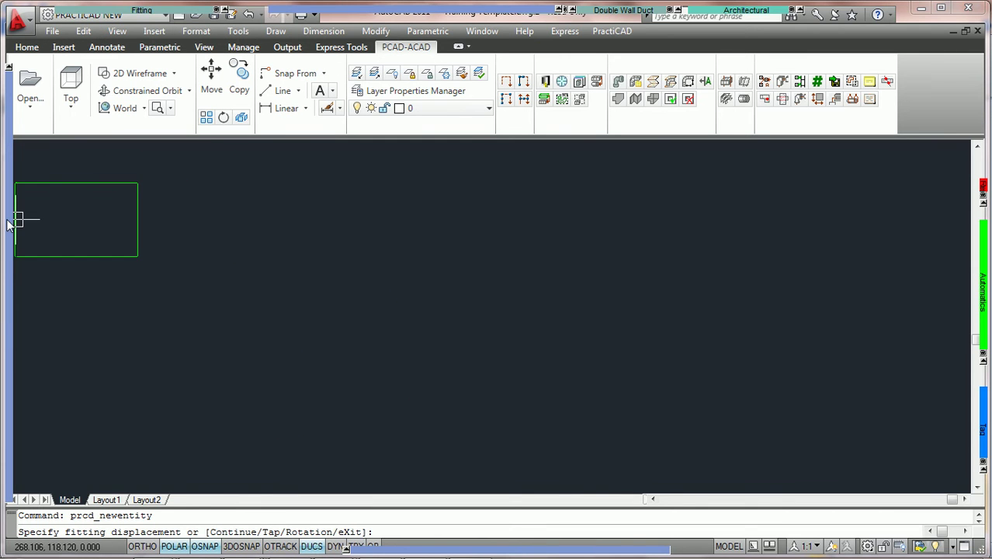
{"action": "mouse_move", "coordinate": [9, 223]}
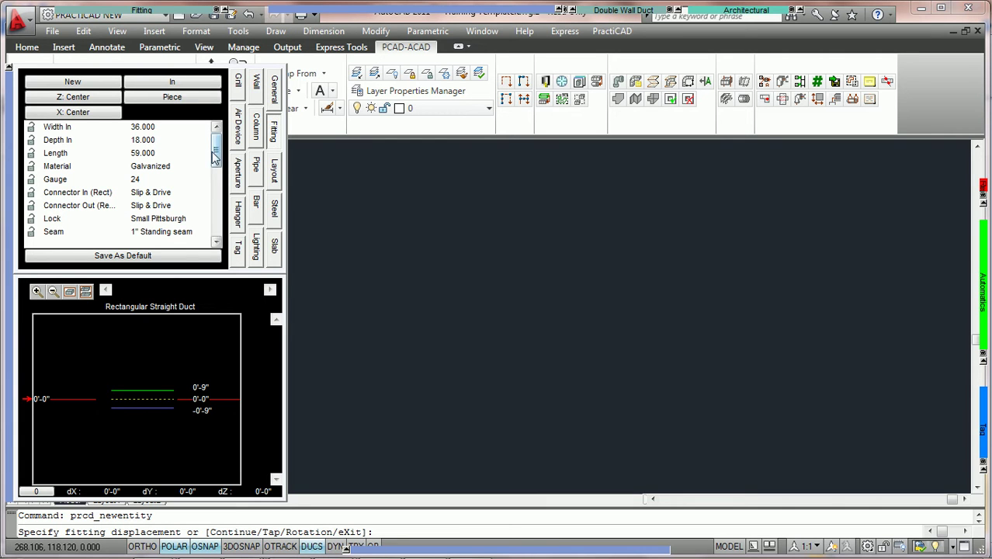
{"action": "left_click_drag", "start_coordinate": [215, 151], "coordinate": [215, 210]}
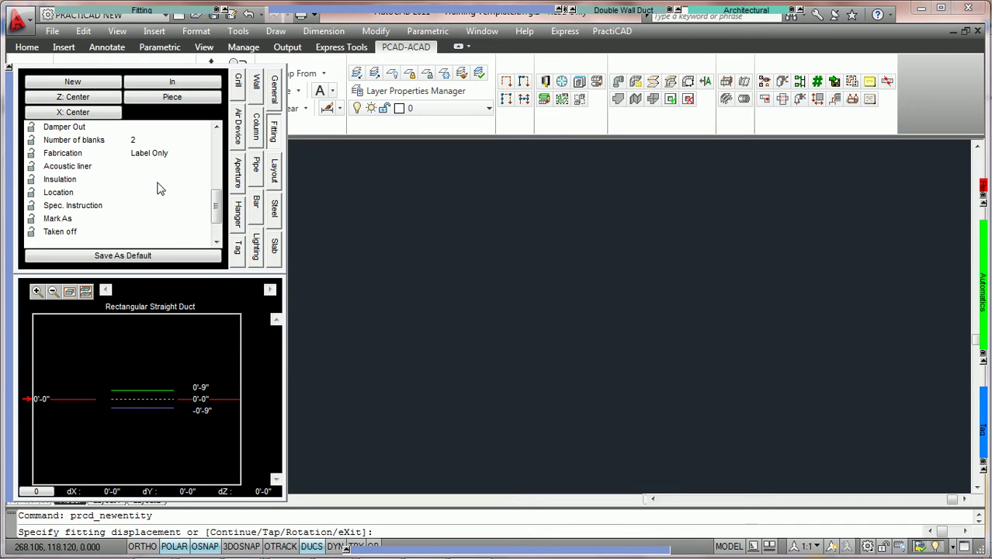
Set the new duct's Acoustic liner to 1" Acoustic Liner.
{"action": "left_click", "coordinate": [187, 167]}
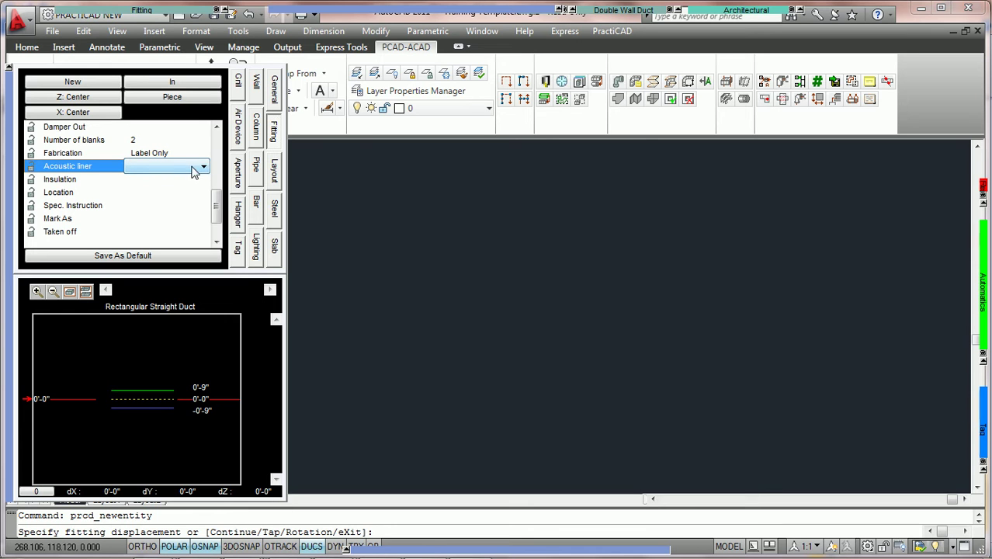
{"action": "left_click", "coordinate": [205, 169]}
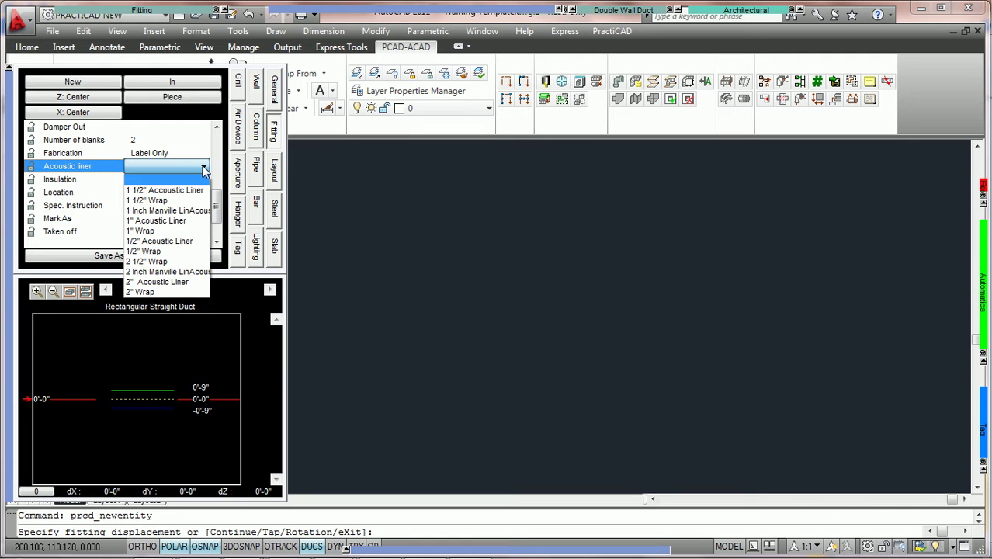
{"action": "left_click", "coordinate": [171, 220]}
{"action": "scroll", "coordinate": [186, 148], "scroll_direction": "up", "scroll_amount": 5}
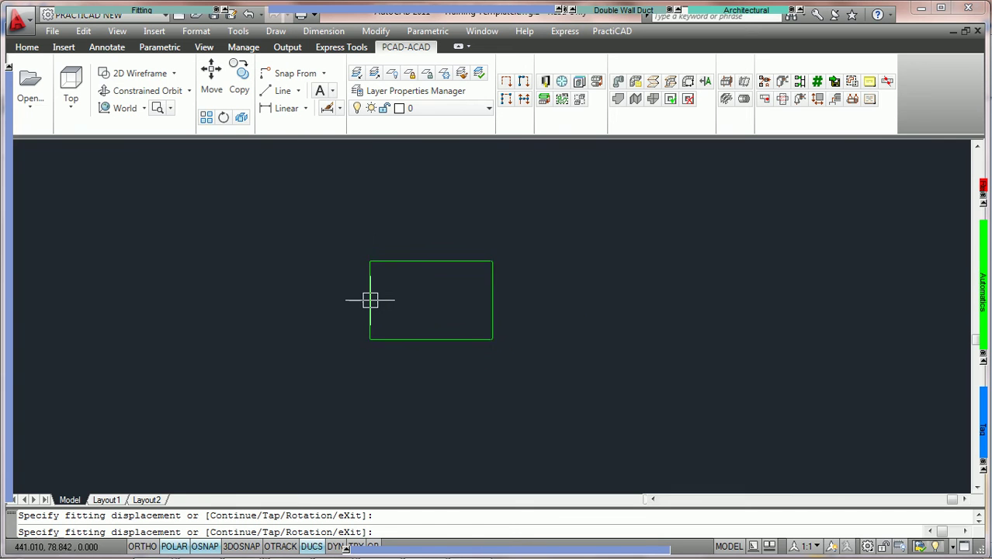
Place a single 38 x 20 lined duct piece in the drawing.
{"action": "left_click", "coordinate": [370, 298]}
{"action": "left_click", "coordinate": [400, 297]}
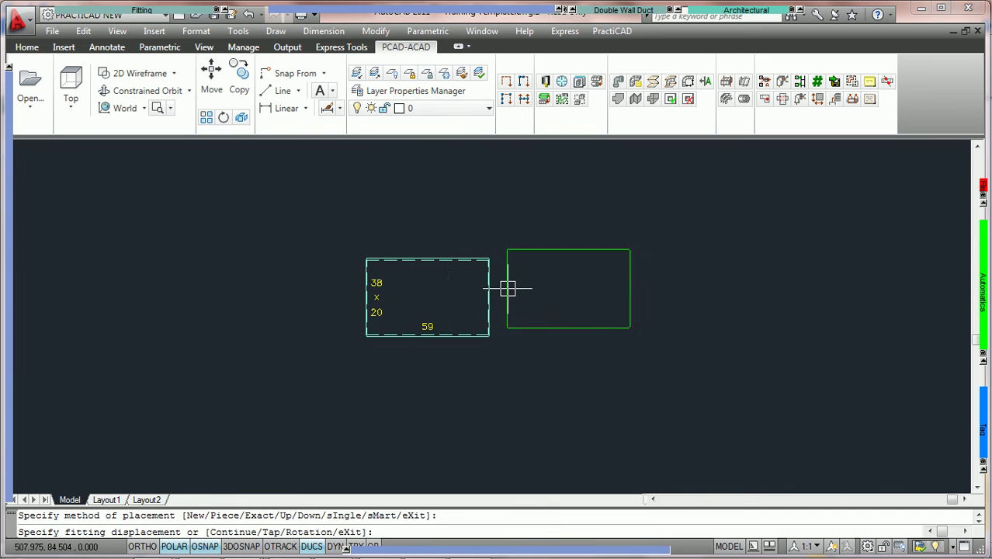
{"action": "scroll", "coordinate": [507, 285], "scroll_direction": "up", "scroll_amount": 3}
{"action": "middle_click_drag", "start_coordinate": [554, 279], "coordinate": [522, 272]}
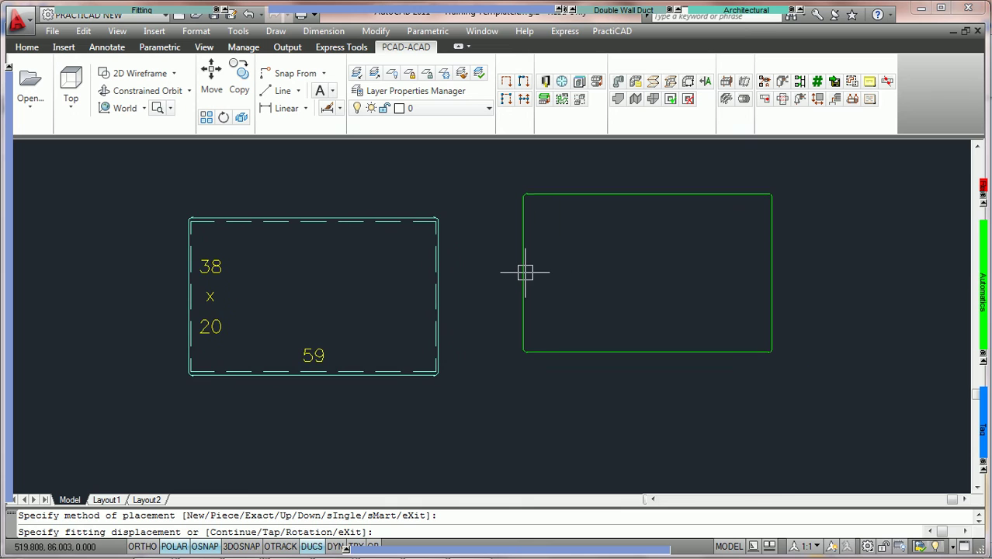
{"action": "scroll", "coordinate": [524, 270], "scroll_direction": "down", "scroll_amount": 1}
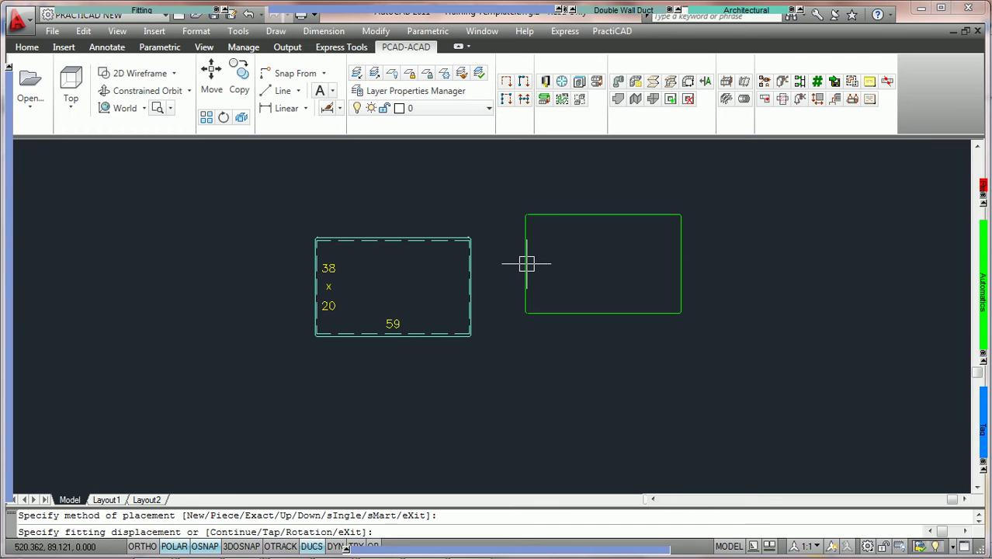
{"action": "middle_click_drag", "start_coordinate": [527, 264], "coordinate": [519, 335]}
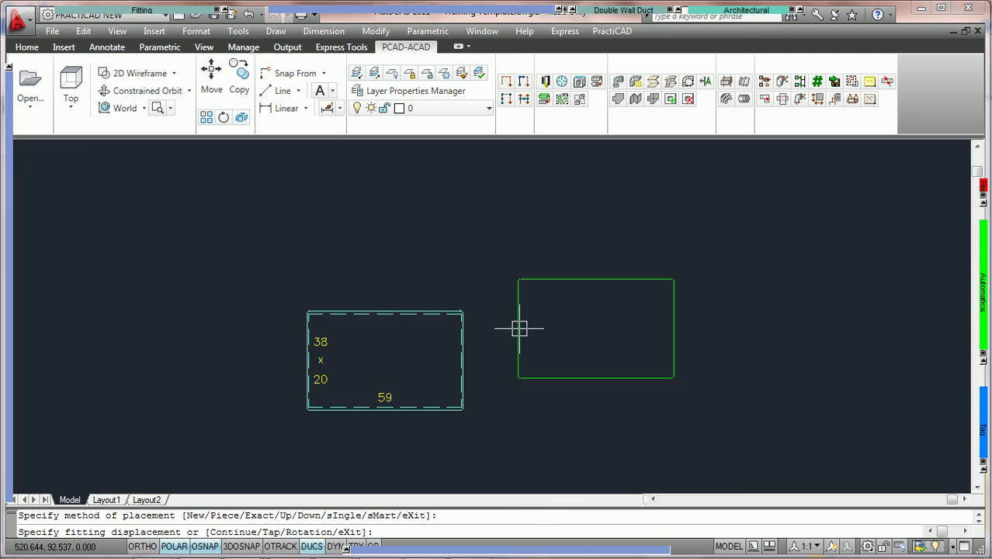
Place a two-piece 38 x 20 lined duct run above the first piece, continuing with C.
{"action": "left_click", "coordinate": [303, 239]}
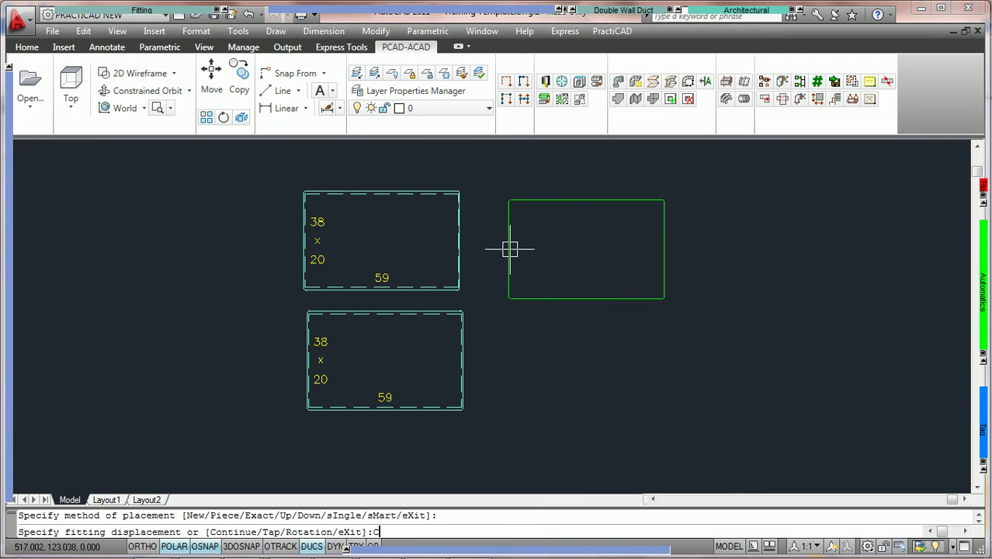
{"action": "type", "text": "C"}
{"action": "key", "text": "Return"}
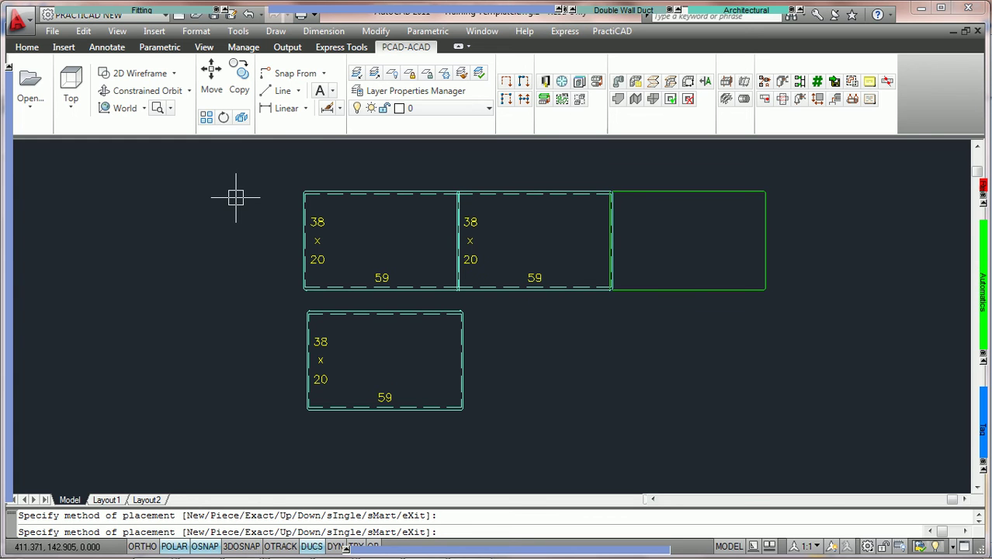
{"action": "middle_click_drag", "start_coordinate": [308, 173], "coordinate": [225, 176]}
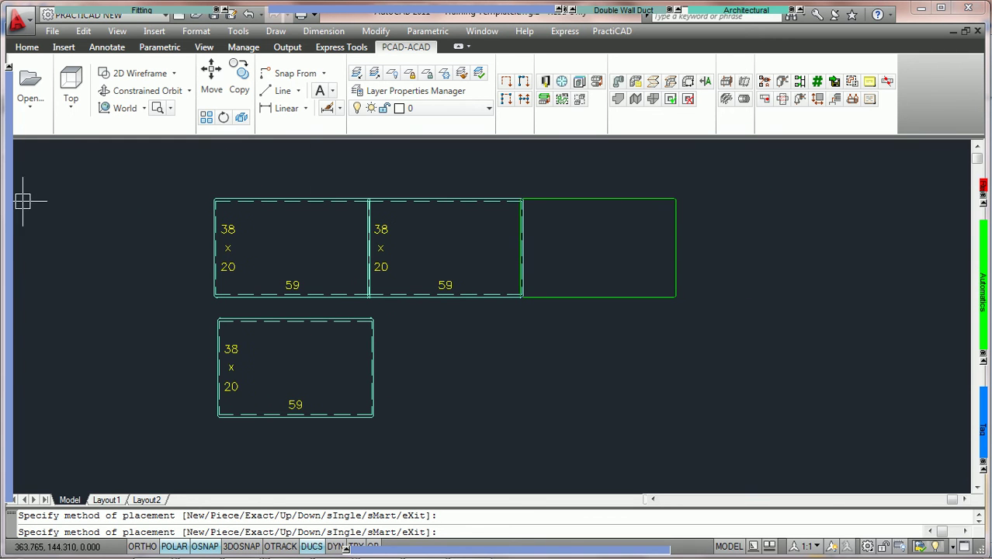
{"action": "mouse_move", "coordinate": [6, 208]}
{"action": "left_click_drag", "start_coordinate": [216, 153], "coordinate": [218, 208]}
Blank out the Acoustic liner and add two unlined 38 x 20 pieces to the top run.
{"action": "left_click", "coordinate": [186, 166]}
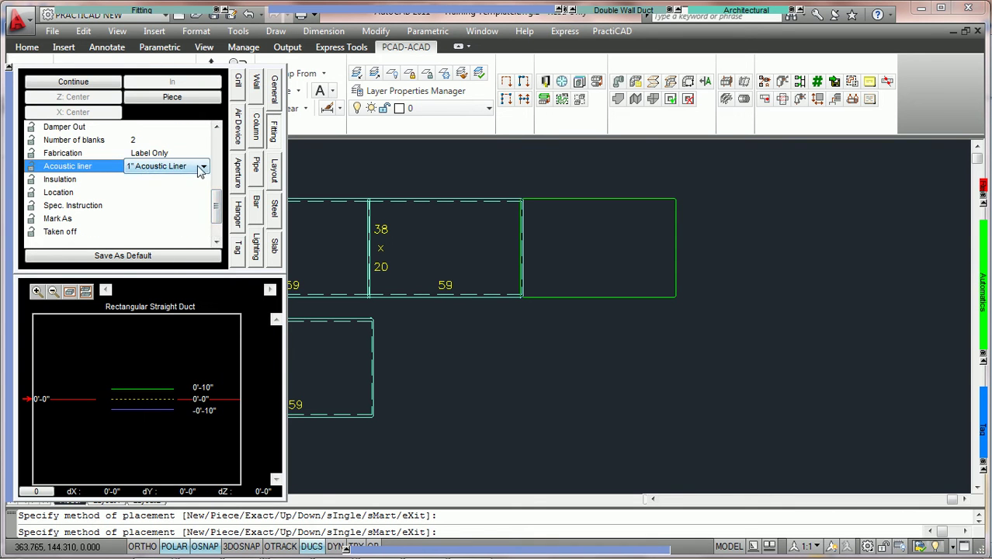
{"action": "left_click", "coordinate": [192, 171]}
{"action": "left_click", "coordinate": [185, 189]}
{"action": "left_click", "coordinate": [482, 340]}
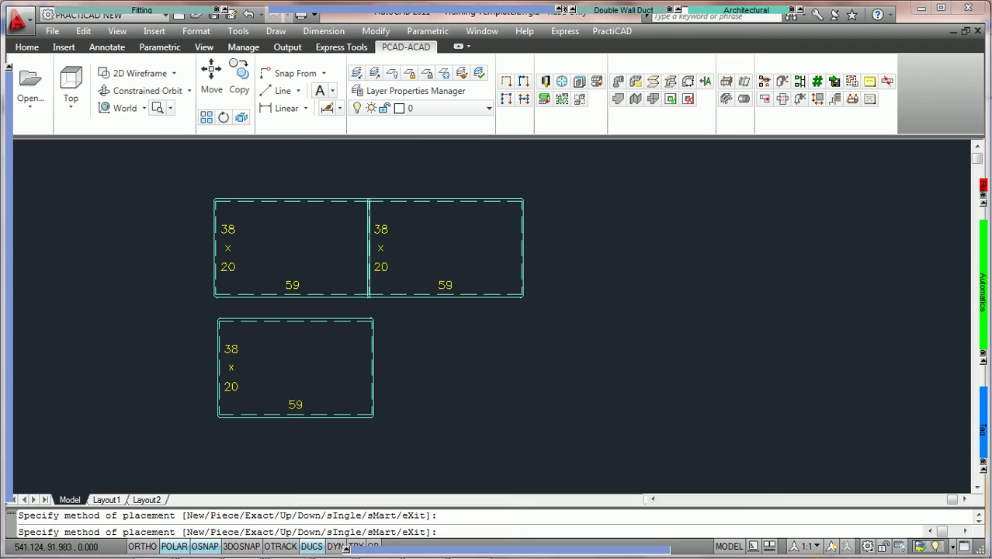
{"action": "left_click", "coordinate": [477, 336]}
{"action": "type", "text": "N"}
{"action": "key", "text": "Return"}
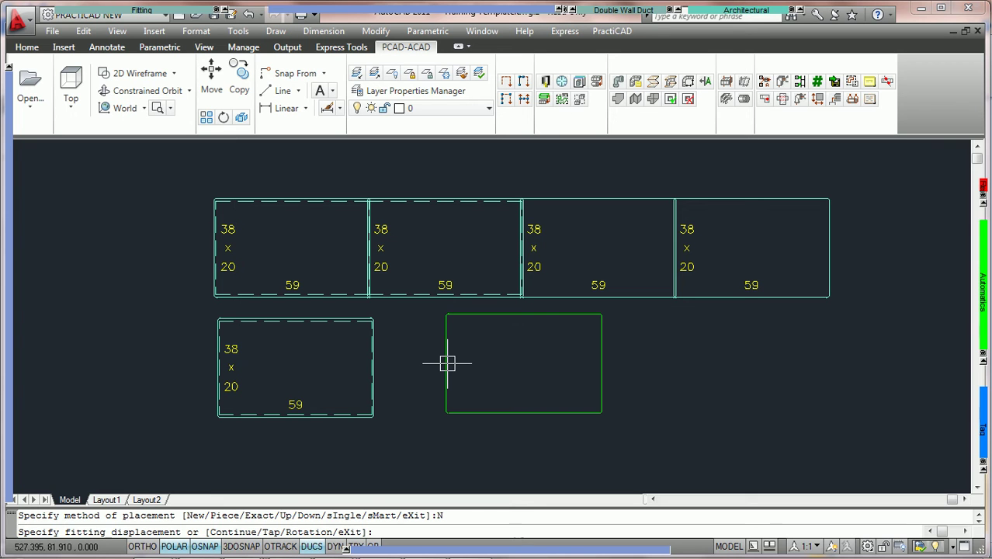
Select the first two top-run pieces and set their Acoustic liner to none in Properties.
{"action": "key", "text": "Escape"}
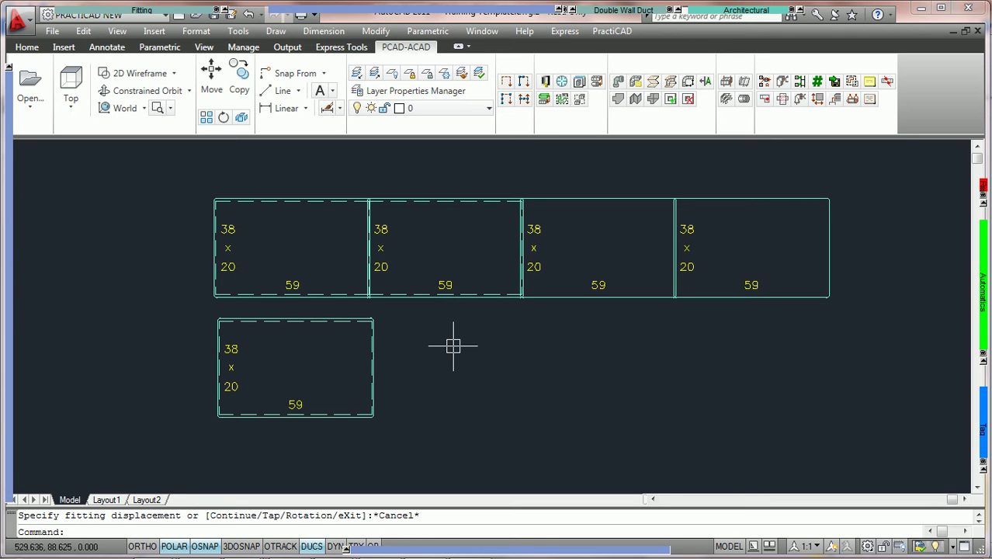
{"action": "left_click", "coordinate": [421, 204]}
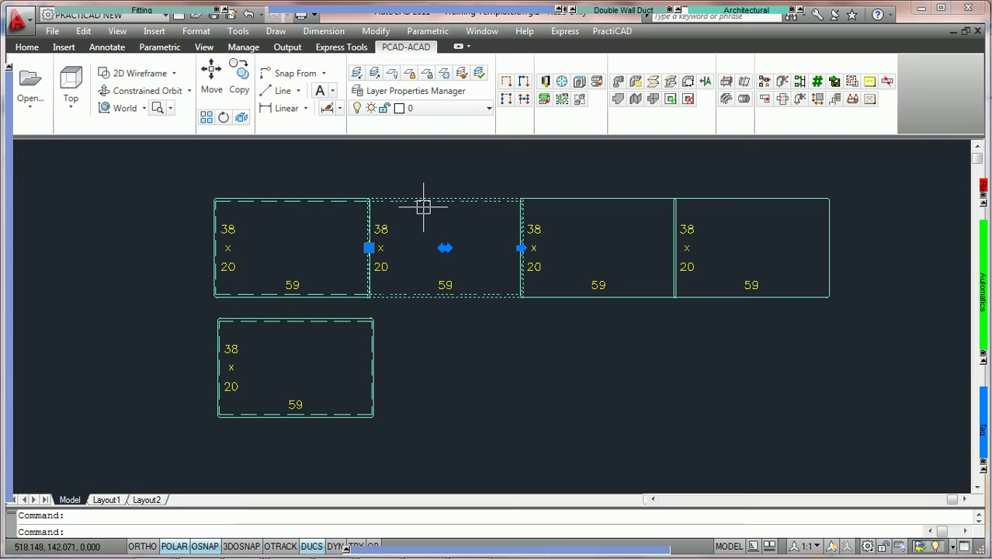
{"action": "left_click", "coordinate": [294, 200]}
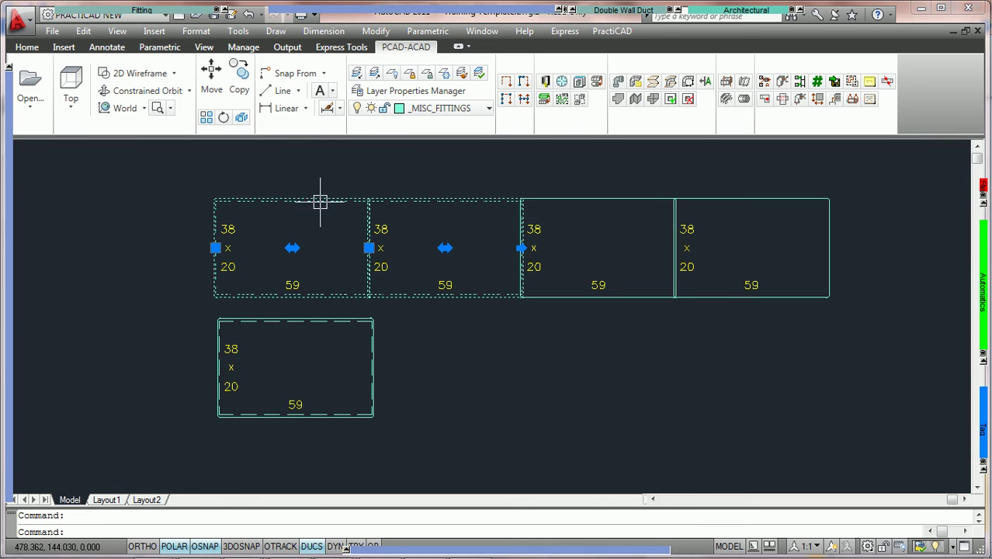
{"action": "key", "text": "ctrl+1"}
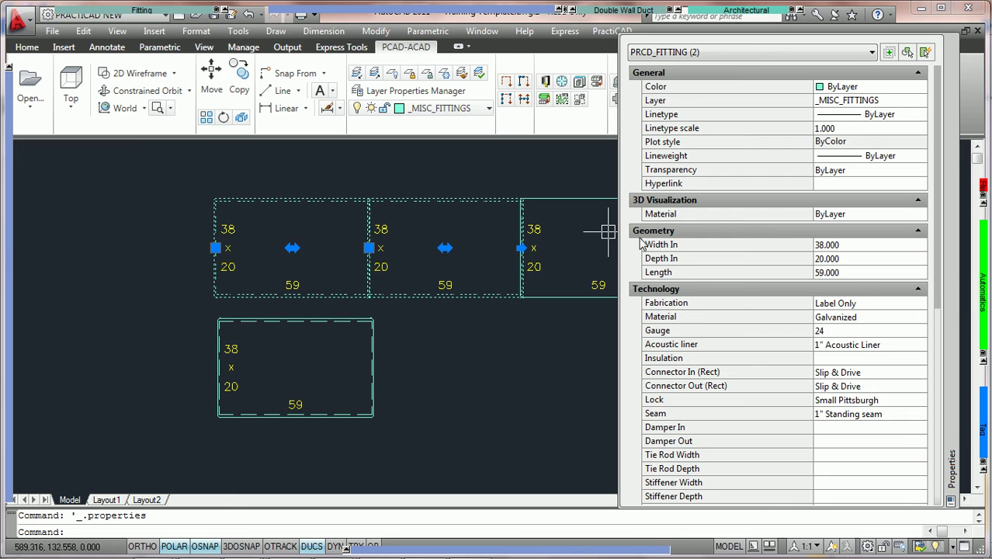
{"action": "scroll", "coordinate": [852, 296], "scroll_direction": "down", "scroll_amount": 3}
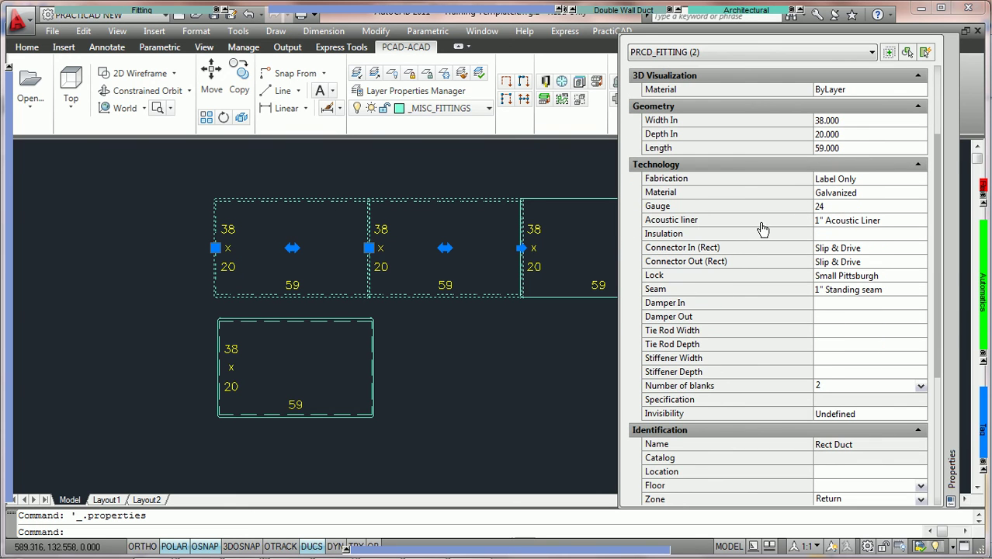
{"action": "left_click", "coordinate": [920, 222]}
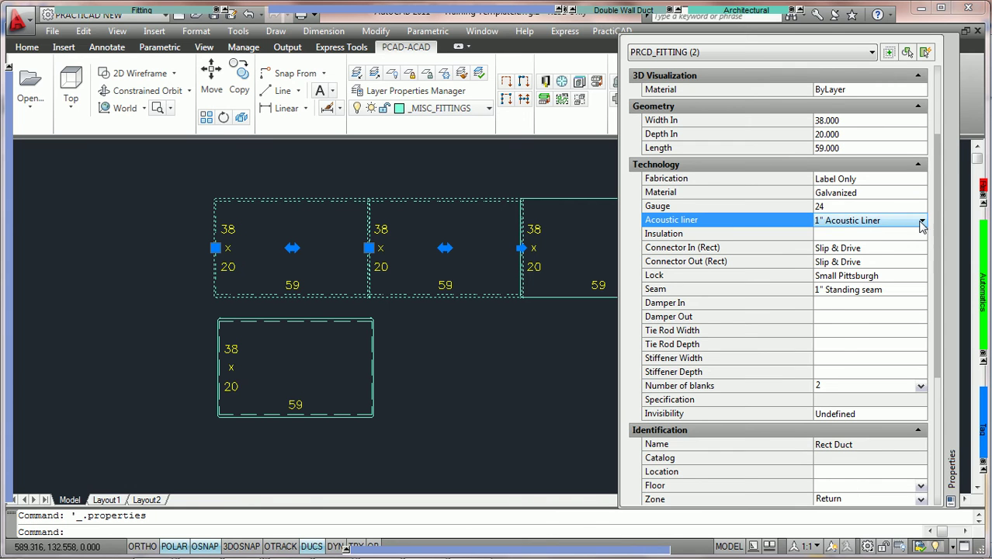
{"action": "left_click", "coordinate": [921, 221]}
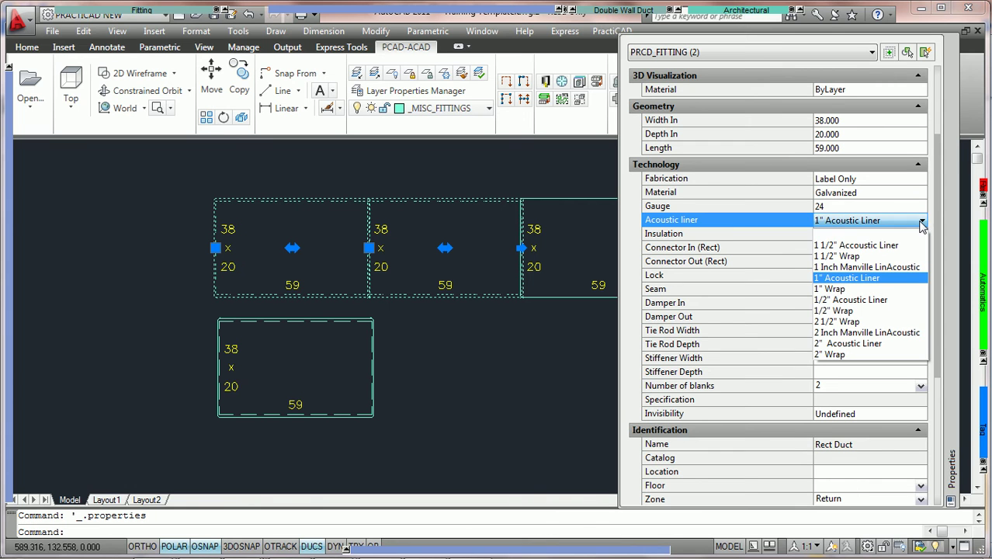
{"action": "left_click", "coordinate": [872, 233]}
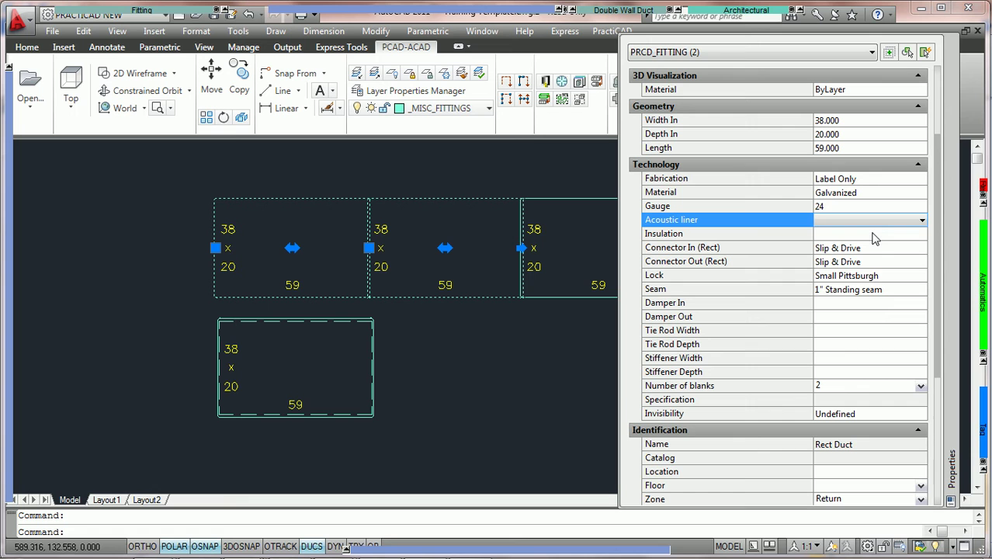
Give the selected duct pieces 1" Wrap insulation.
{"action": "middle_click_drag", "start_coordinate": [483, 270], "coordinate": [420, 271]}
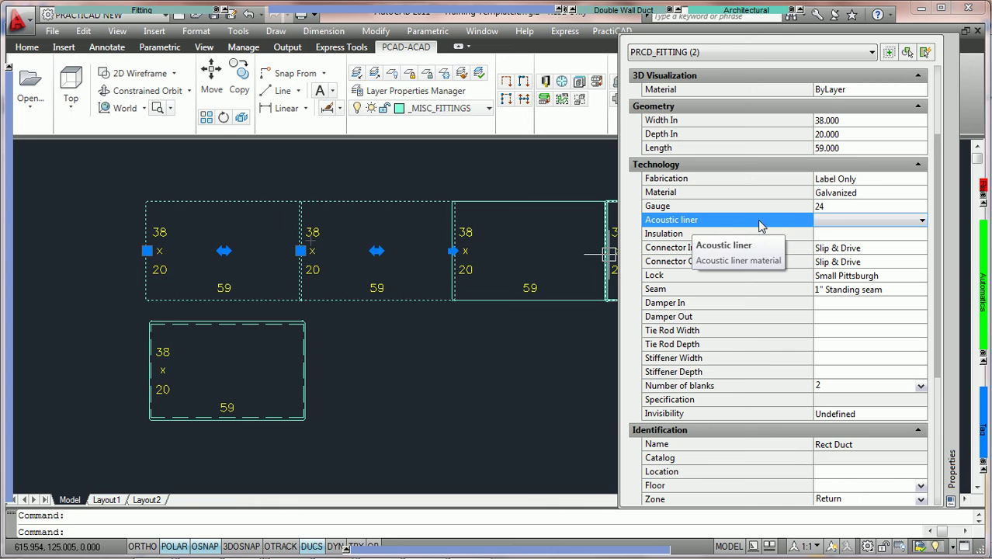
{"action": "left_click", "coordinate": [907, 236]}
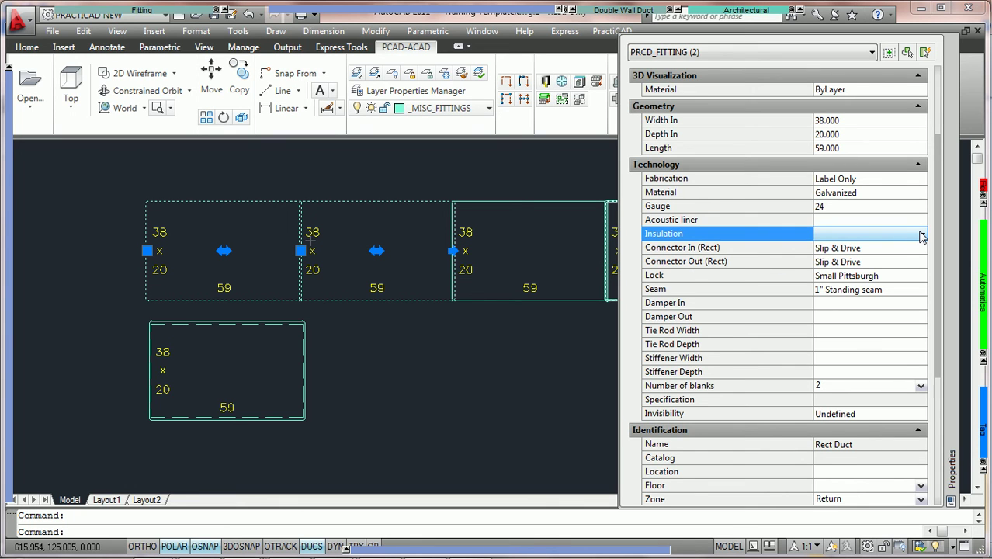
{"action": "left_click", "coordinate": [920, 236]}
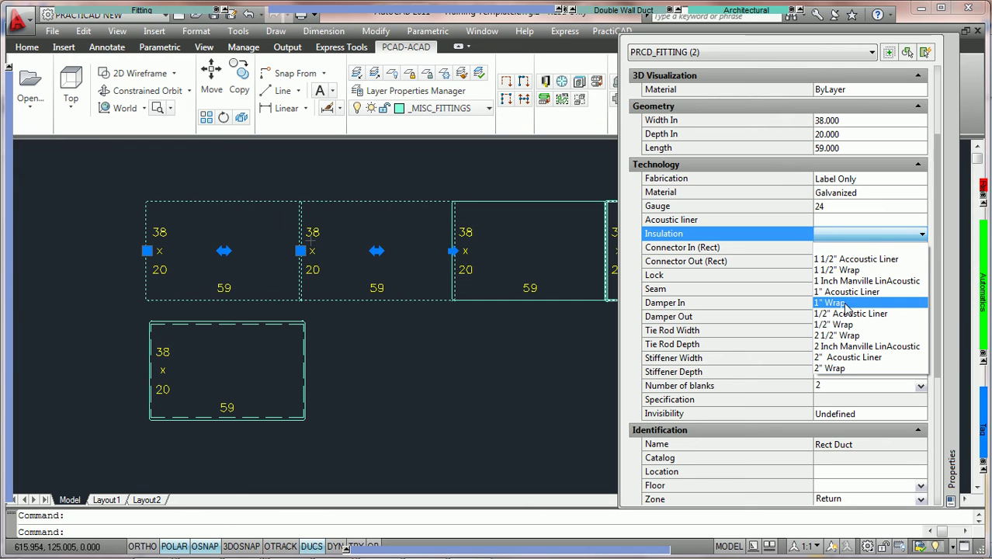
{"action": "left_click", "coordinate": [845, 304]}
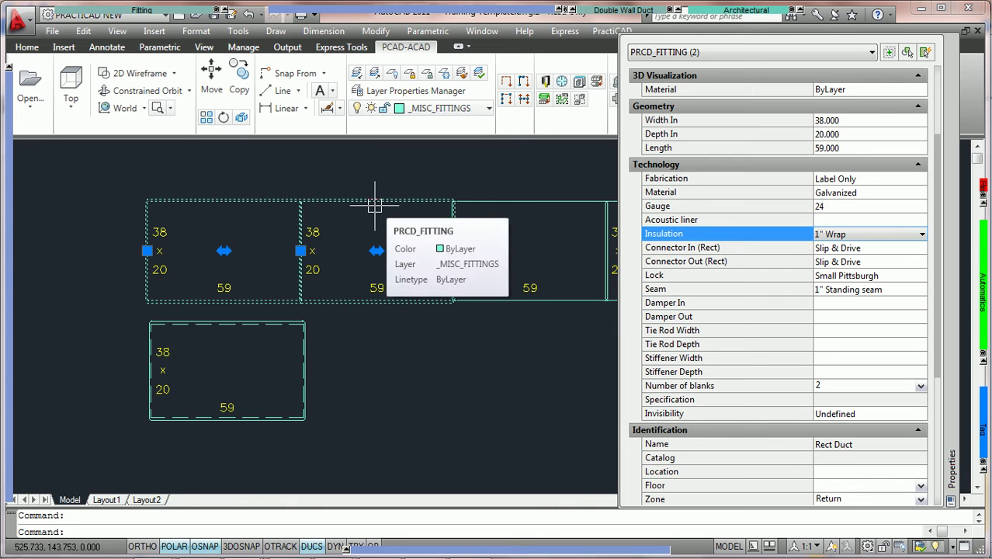
{"action": "scroll", "coordinate": [375, 205], "scroll_direction": "down", "scroll_amount": 2}
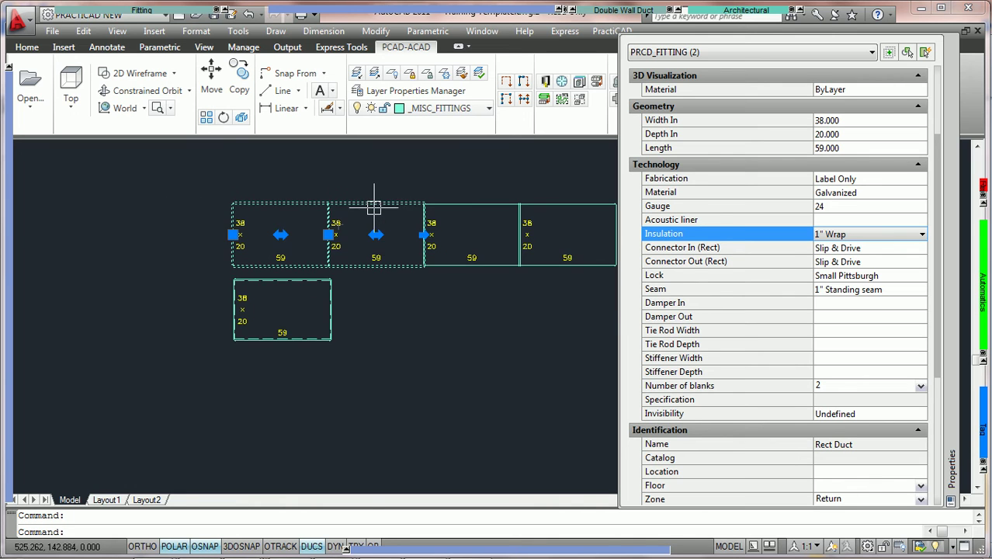
Window-select and erase all eleven duct objects, then start a new rectangular straight duct.
{"action": "key", "text": "Escape"}
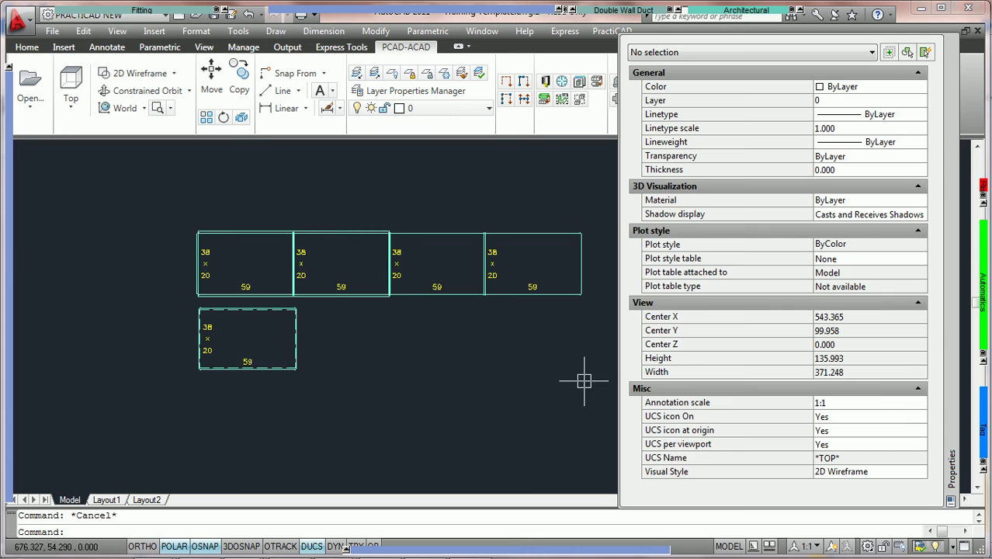
{"action": "left_click", "coordinate": [536, 370]}
{"action": "left_click", "coordinate": [252, 200]}
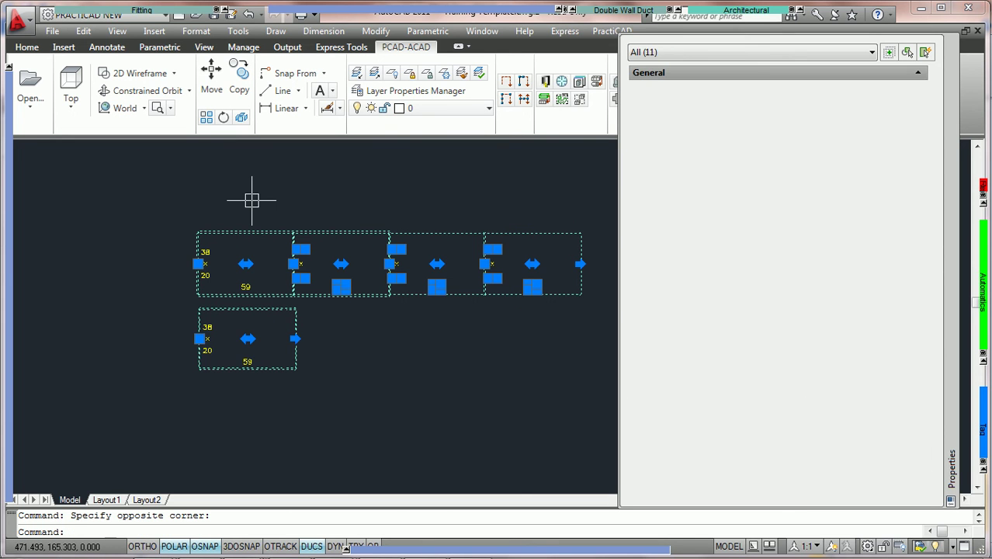
{"action": "key", "text": "Delete"}
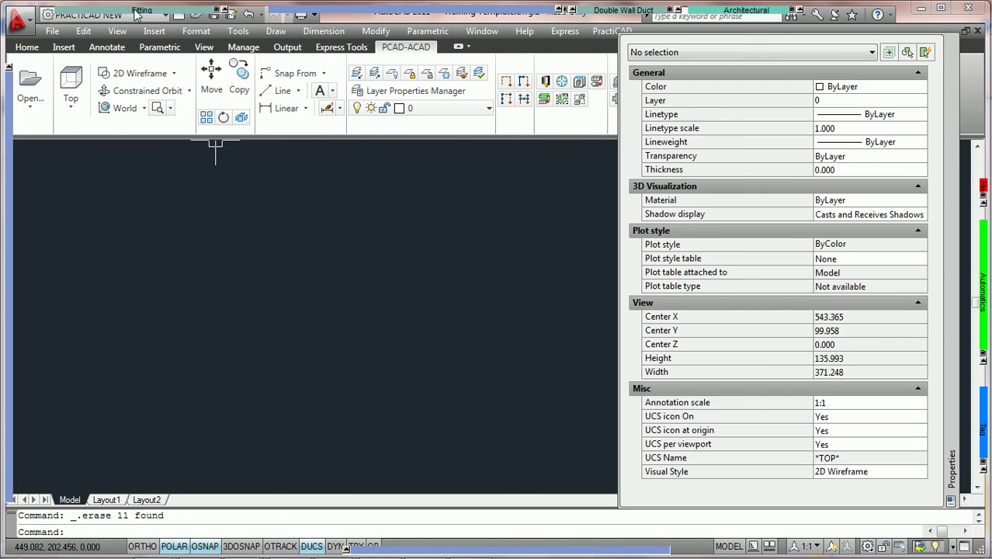
{"action": "left_click", "coordinate": [139, 14]}
{"action": "left_click", "coordinate": [68, 31]}
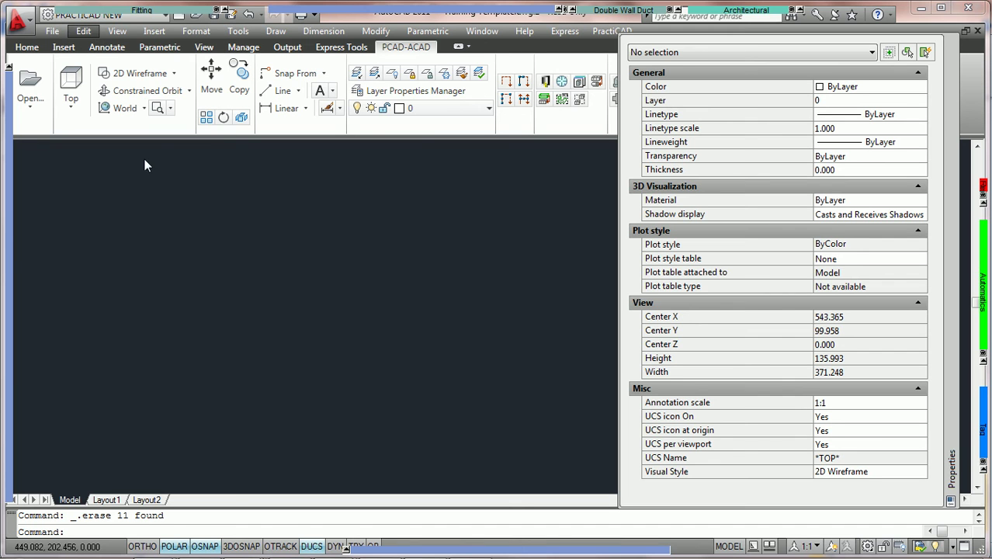
Set the new duct's Insulation to 1" Wrap in the property palette.
{"action": "mouse_move", "coordinate": [11, 253]}
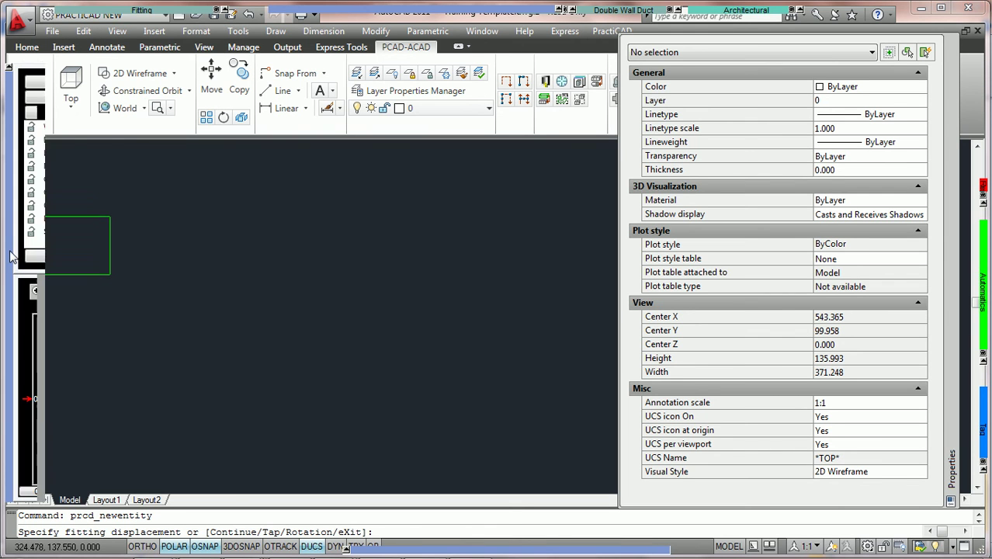
{"action": "left_click_drag", "start_coordinate": [217, 155], "coordinate": [218, 204]}
{"action": "left_click", "coordinate": [200, 181]}
{"action": "left_click", "coordinate": [202, 183]}
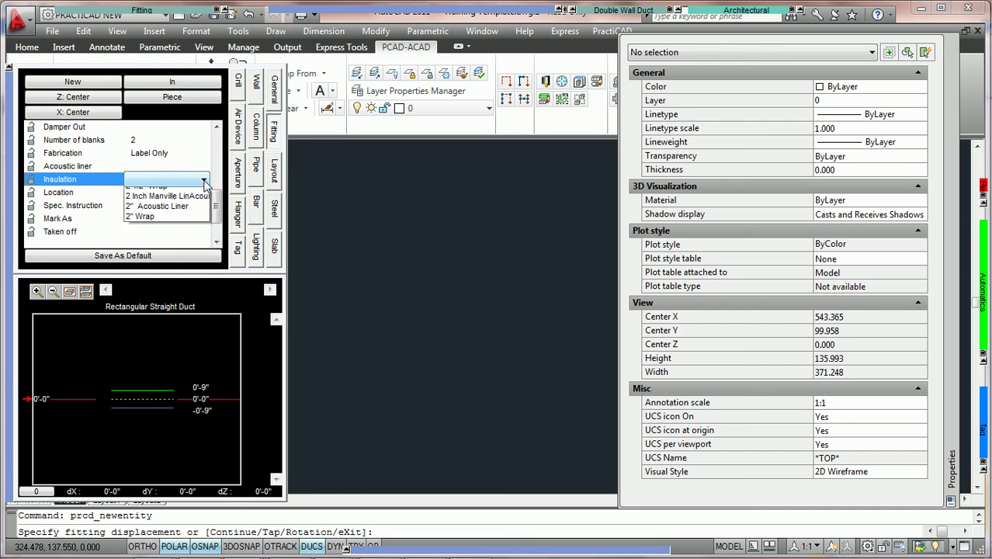
{"action": "left_click", "coordinate": [141, 246]}
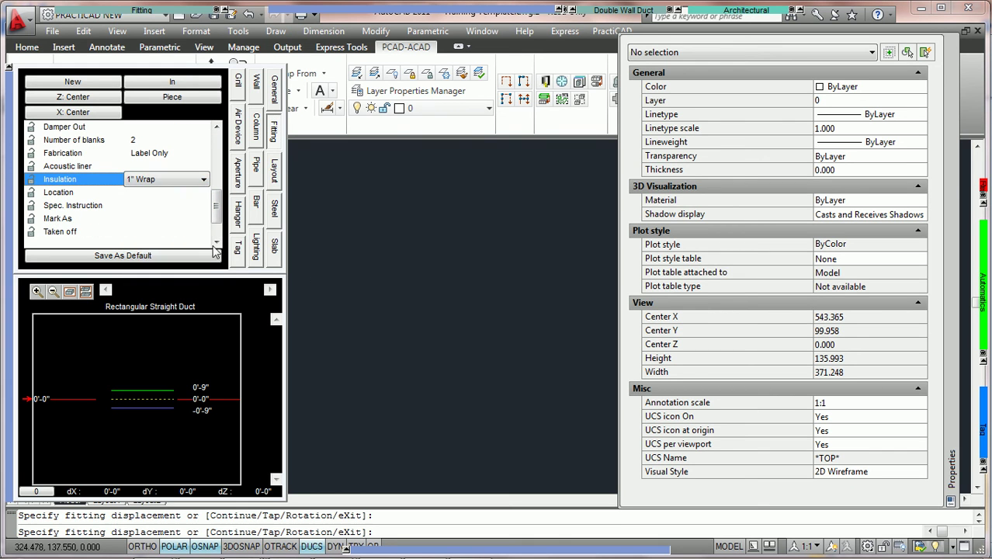
Place a three-piece straight duct run, each piece 59 long, continuing with C.
{"action": "left_click", "coordinate": [203, 288]}
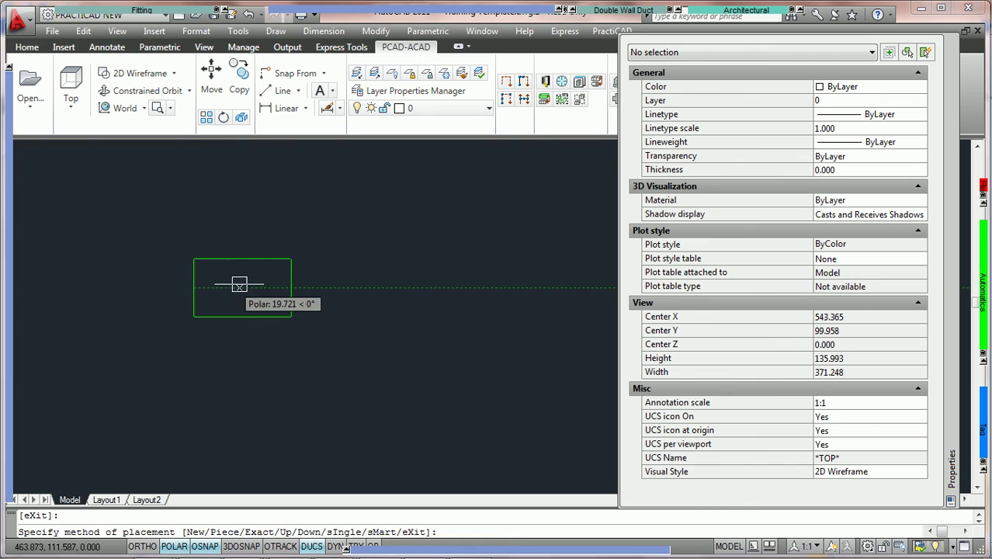
{"action": "key", "text": "Return"}
{"action": "type", "text": "C"}
{"action": "key", "text": "Return"}
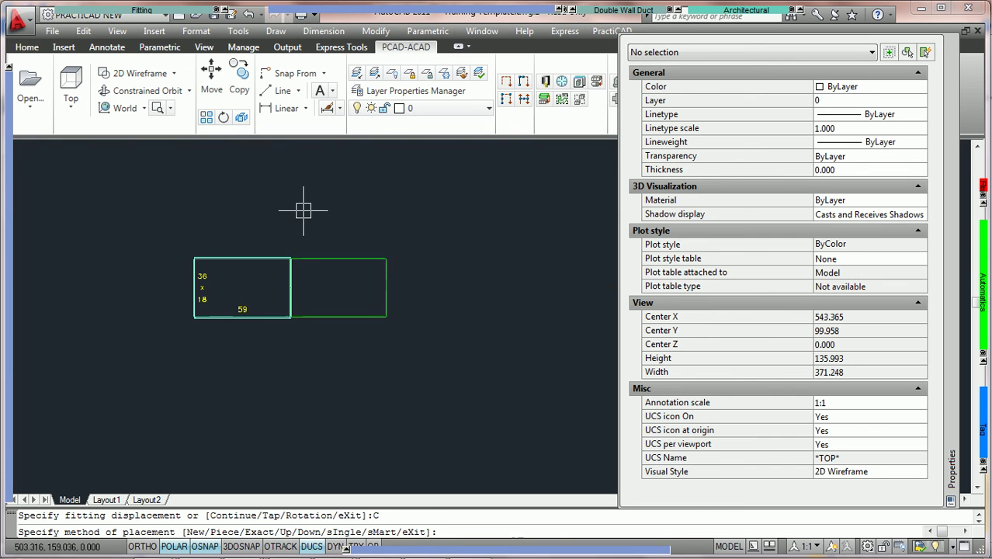
{"action": "scroll", "coordinate": [304, 210], "scroll_direction": "up", "scroll_amount": 2}
{"action": "key", "text": "Return"}
{"action": "key", "text": "Return"}
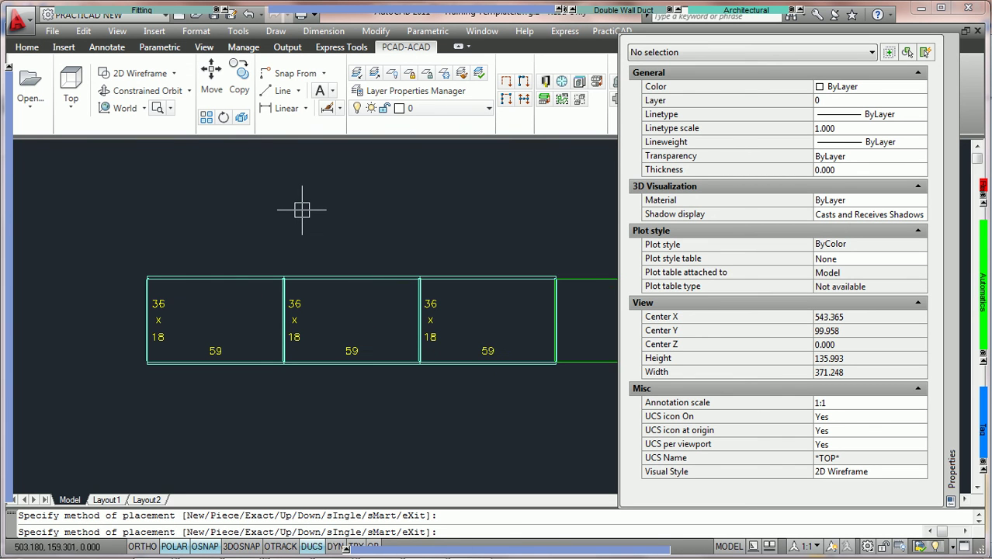
{"action": "key", "text": "Escape"}
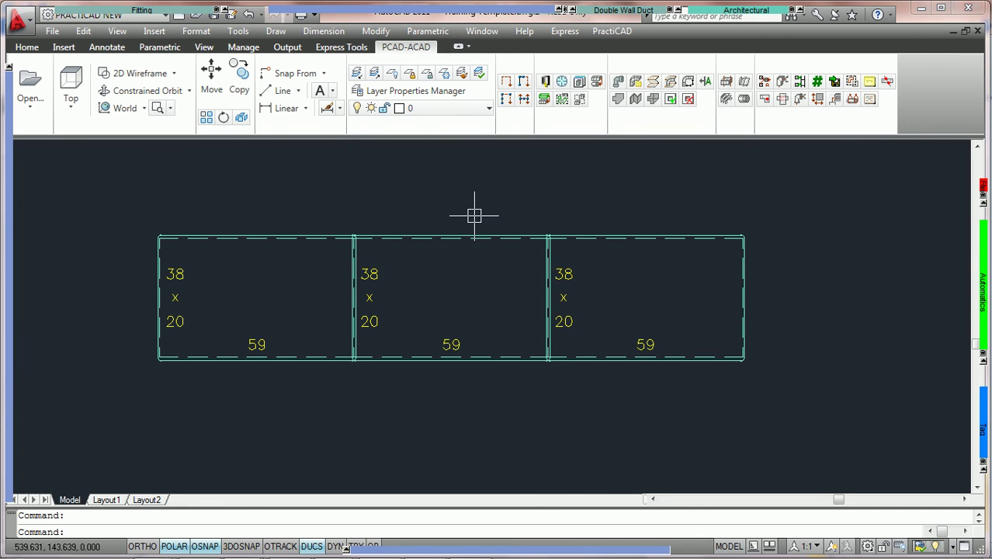
Confirm the left duct piece carries a 1" Acoustic Liner, then bring up the Ductwork layer table.
{"action": "scroll", "coordinate": [472, 215], "scroll_direction": "down", "scroll_amount": 3}
{"action": "scroll", "coordinate": [474, 215], "scroll_direction": "up", "scroll_amount": 2}
{"action": "middle_click_drag", "start_coordinate": [489, 188], "coordinate": [488, 208]}
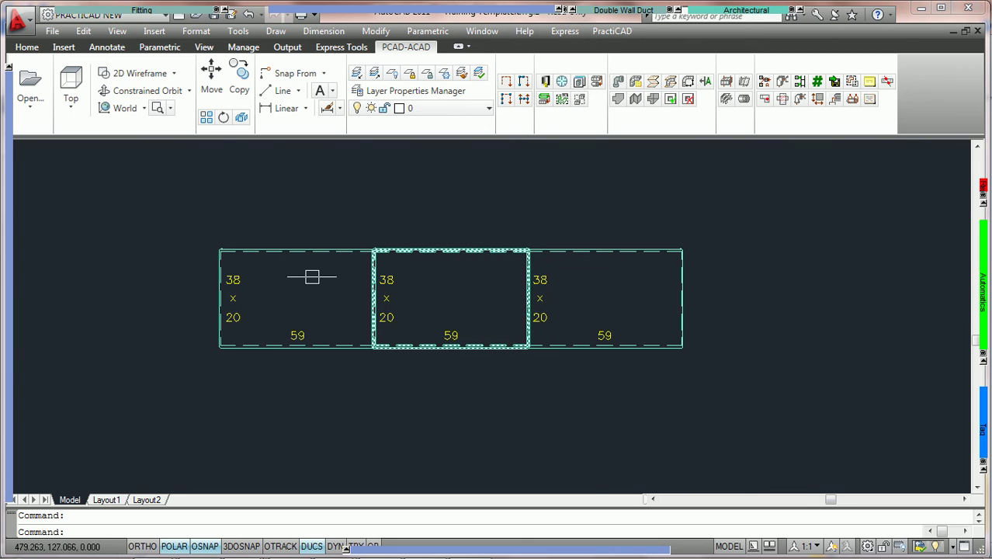
{"action": "double_click", "coordinate": [284, 249]}
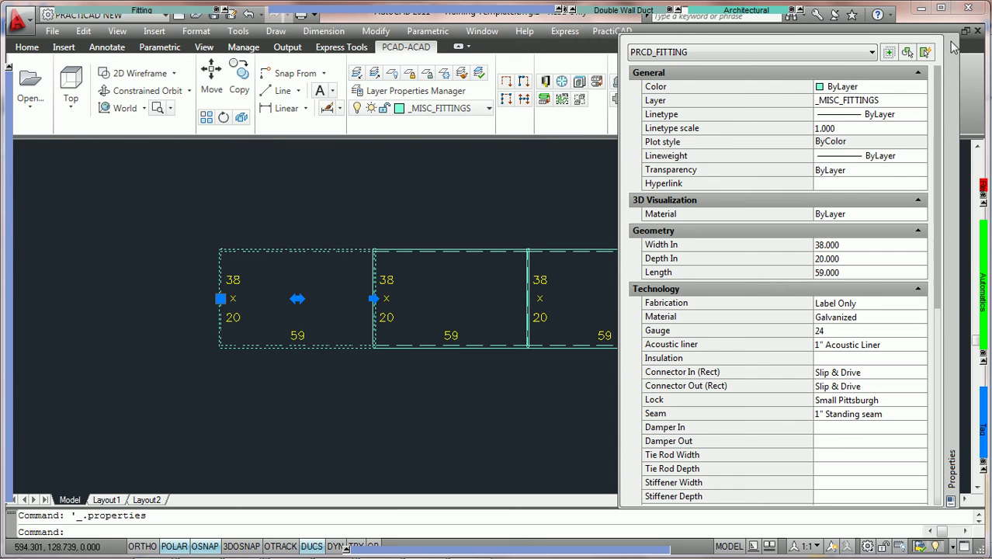
{"action": "left_click", "coordinate": [955, 47]}
{"action": "key", "text": "Escape"}
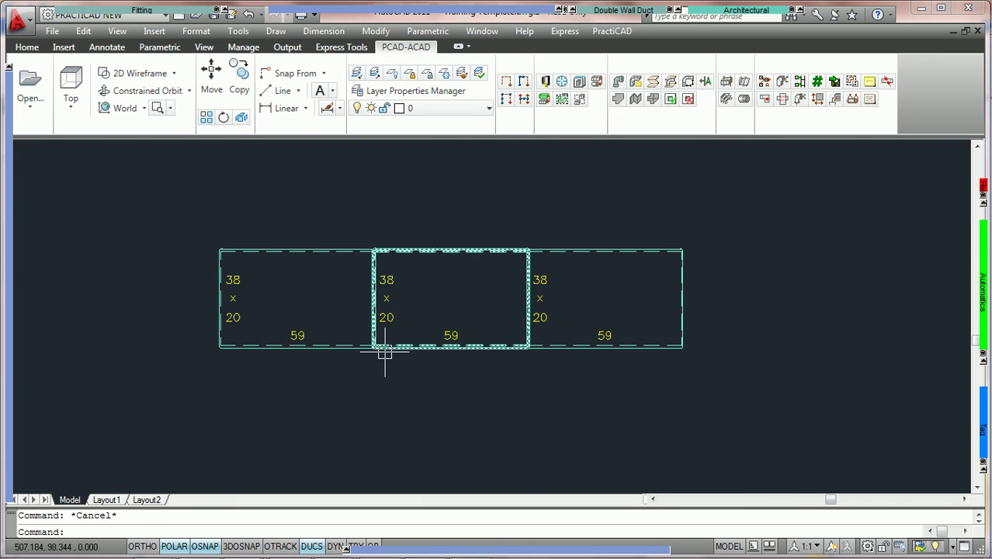
{"action": "mouse_move", "coordinate": [385, 354]}
{"action": "mouse_move", "coordinate": [449, 544]}
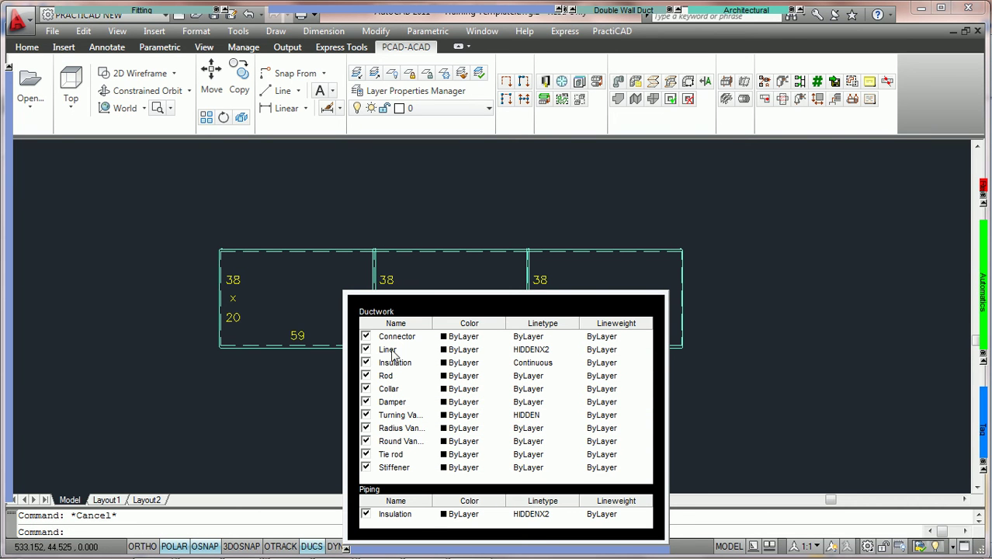
Keep the Liner component's linetype as HIDDENX2 in the Ductwork layer table.
{"action": "left_click", "coordinate": [546, 350]}
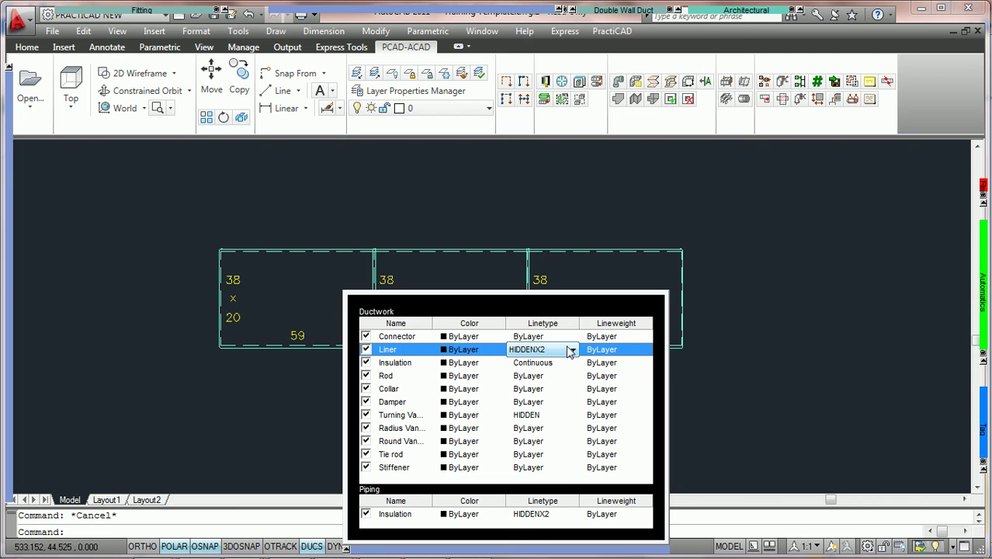
{"action": "left_click", "coordinate": [572, 351]}
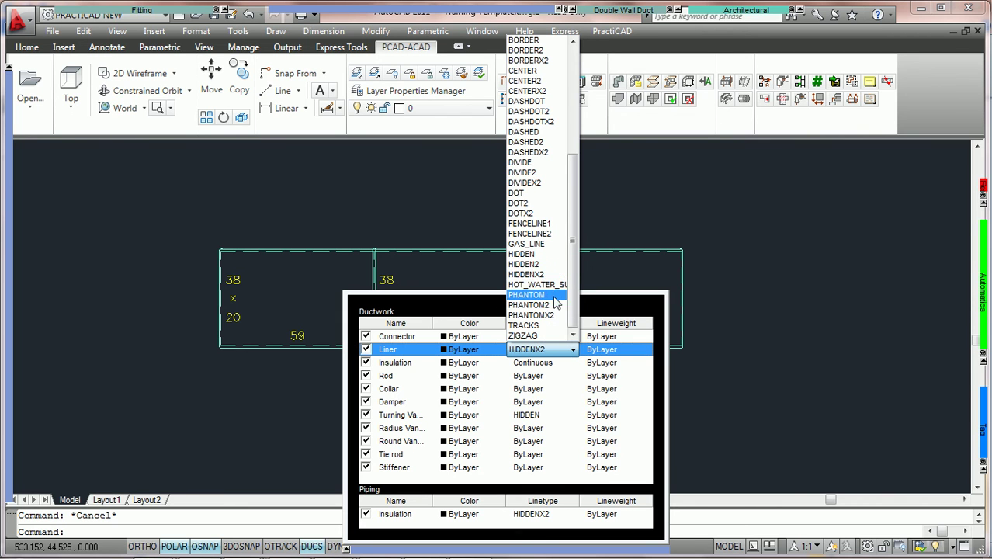
{"action": "left_click", "coordinate": [547, 276]}
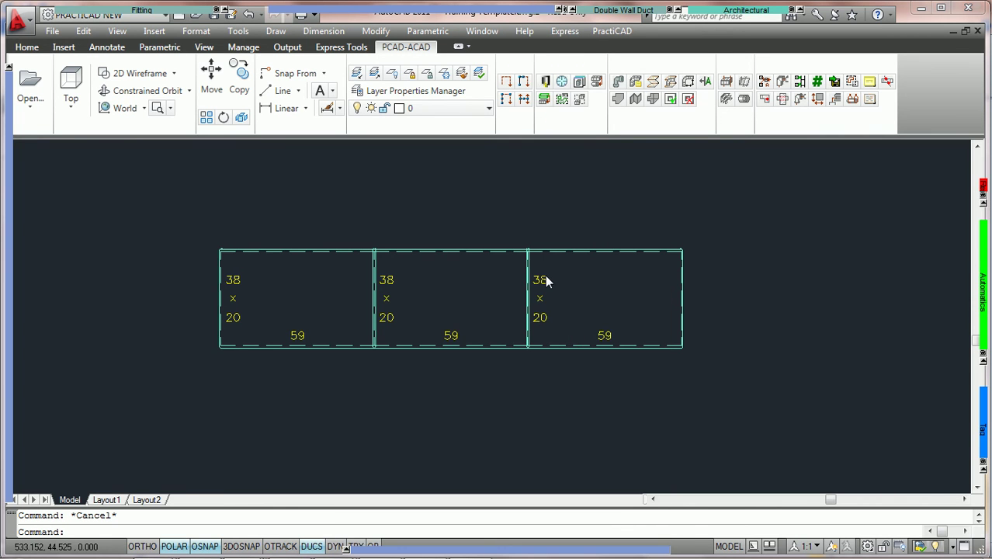
{"action": "mouse_move", "coordinate": [551, 550]}
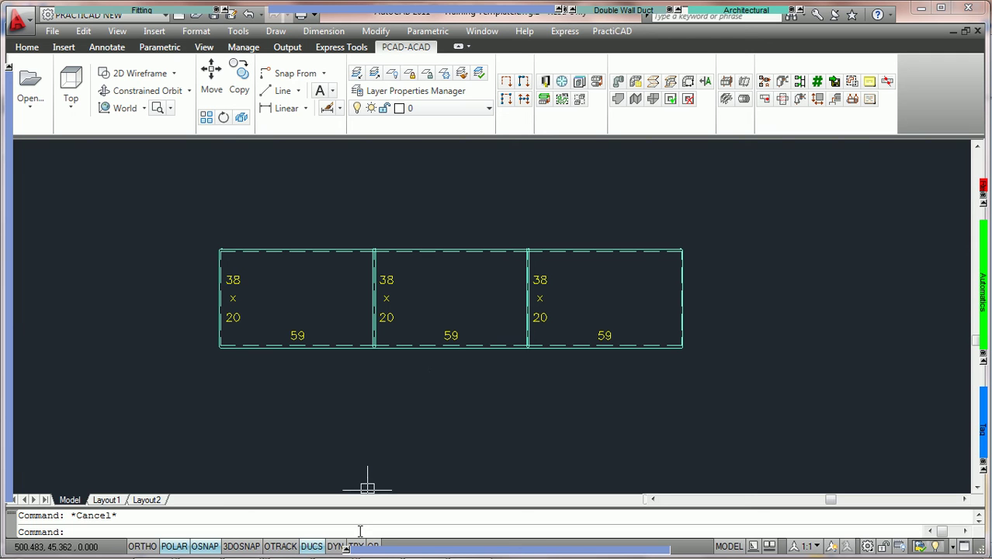
{"action": "type", "text": "ltscale"}
{"action": "key", "text": "Return"}
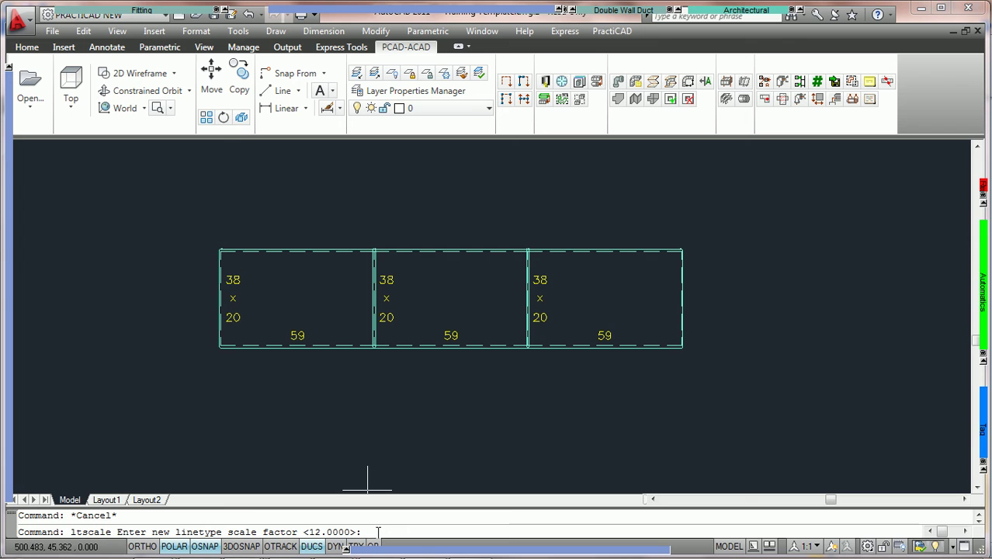
{"action": "type", "text": "1"}
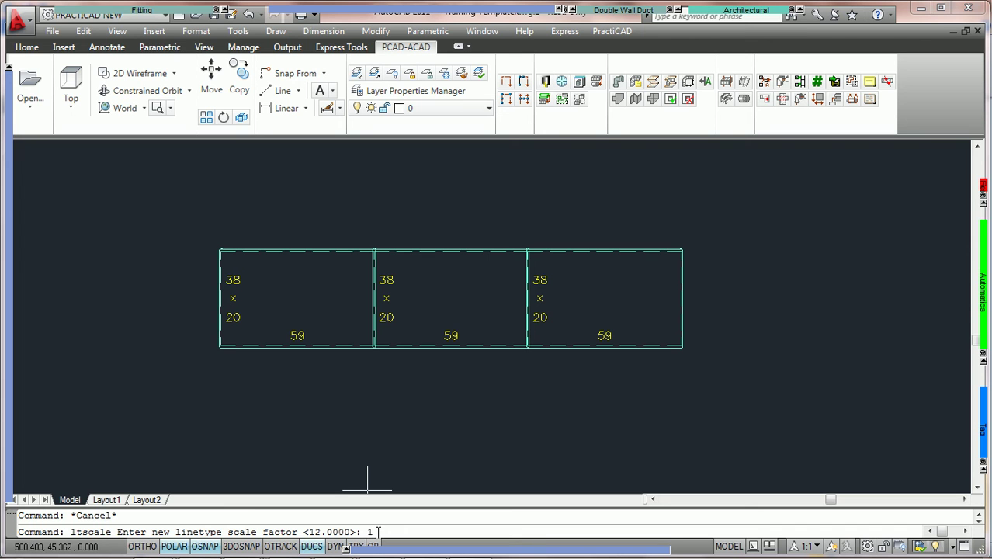
{"action": "key", "text": "Return"}
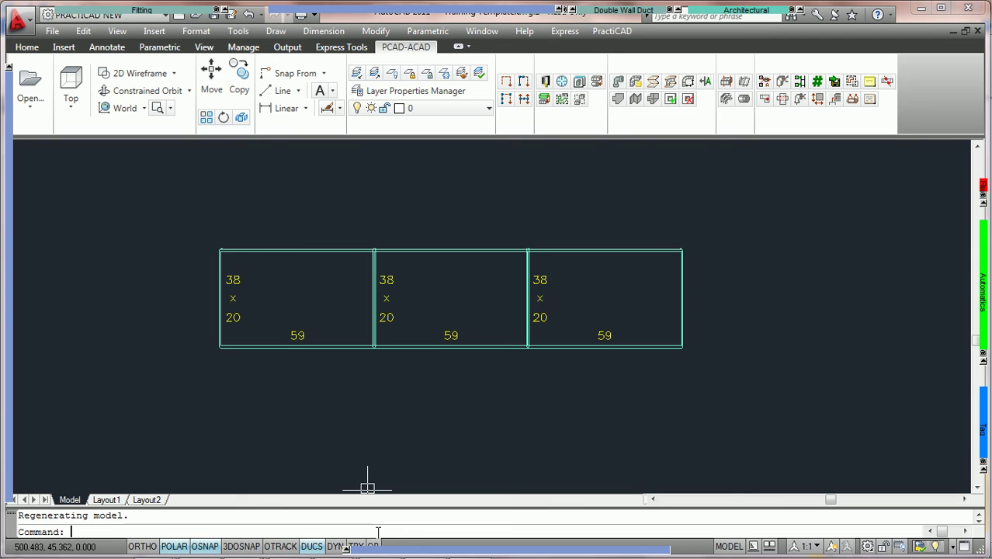
{"action": "type", "text": "ltscale"}
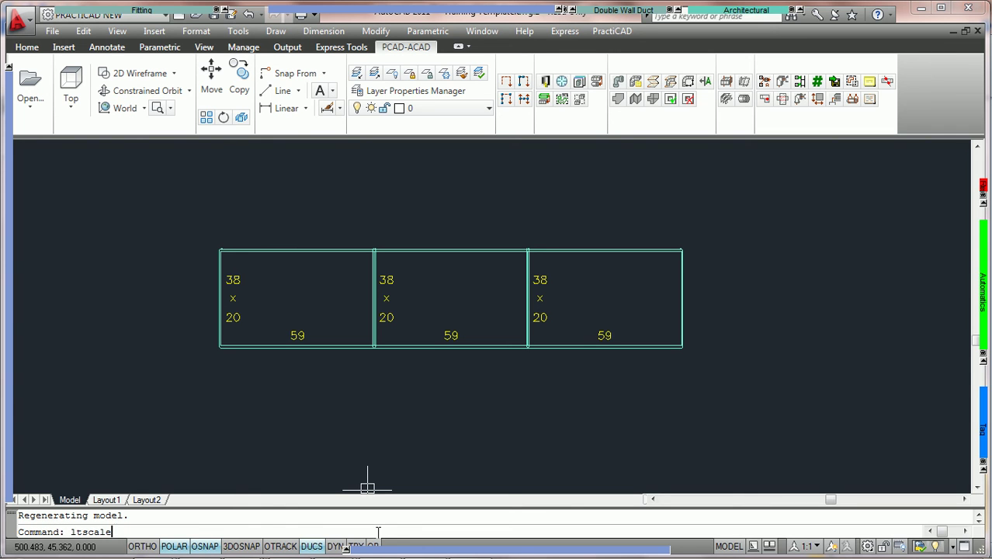
{"action": "key", "text": "Return"}
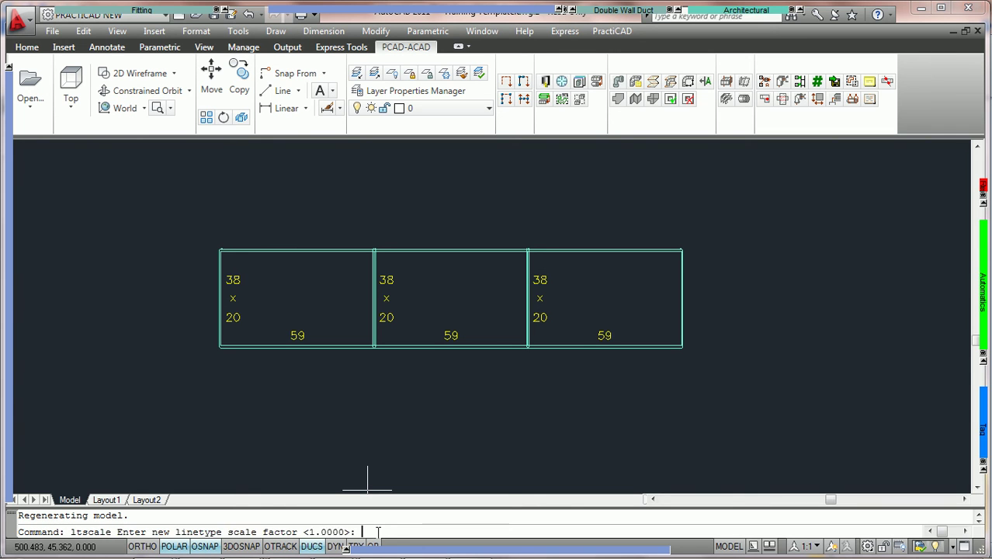
{"action": "type", "text": "12"}
{"action": "key", "text": "Return"}
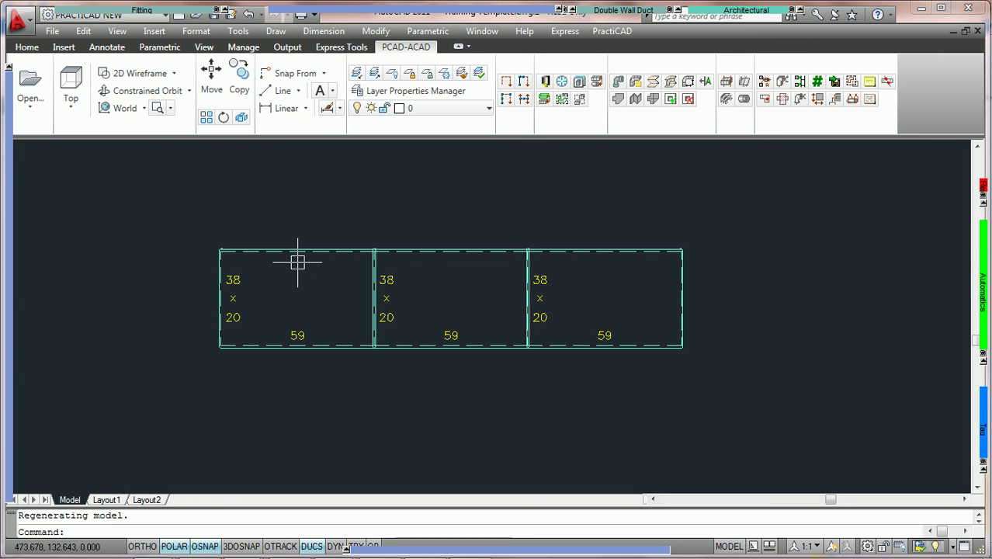
{"action": "left_click", "coordinate": [173, 73]}
{"action": "left_click", "coordinate": [175, 129]}
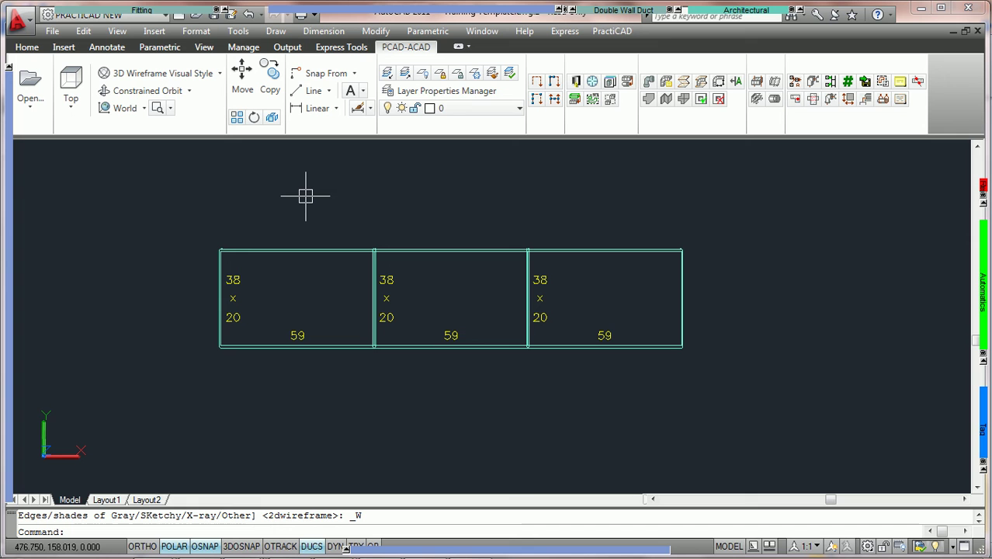
{"action": "left_click", "coordinate": [219, 74]}
{"action": "left_click", "coordinate": [152, 96]}
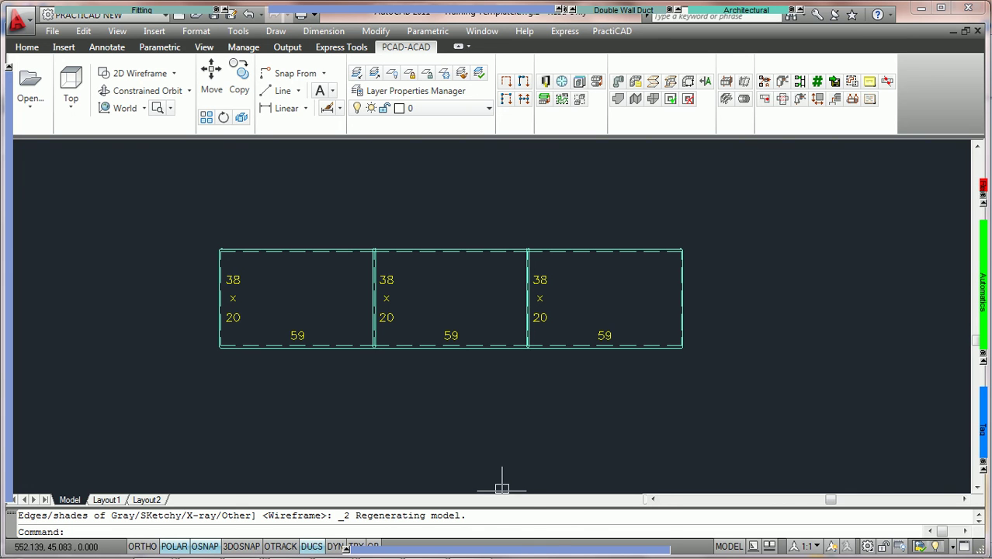
{"action": "mouse_move", "coordinate": [537, 546]}
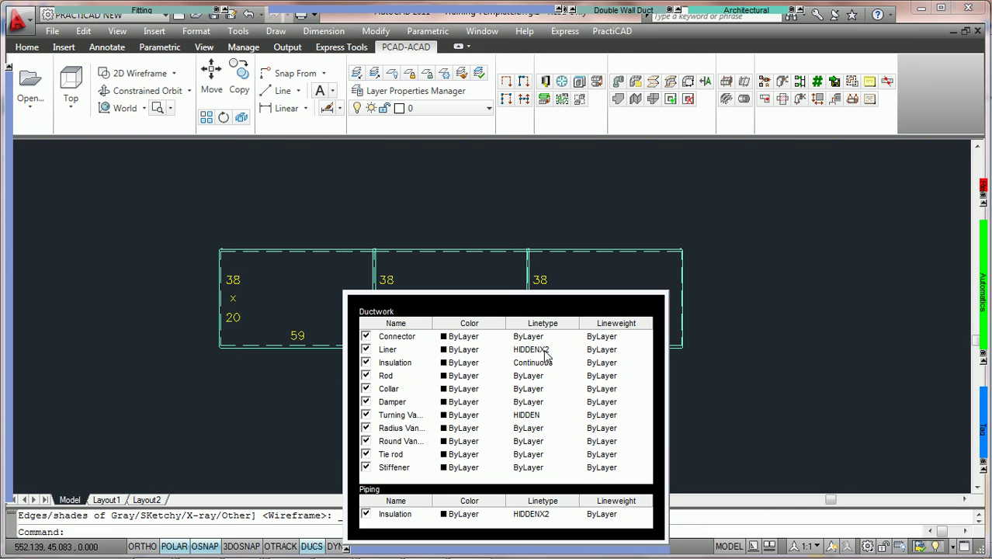